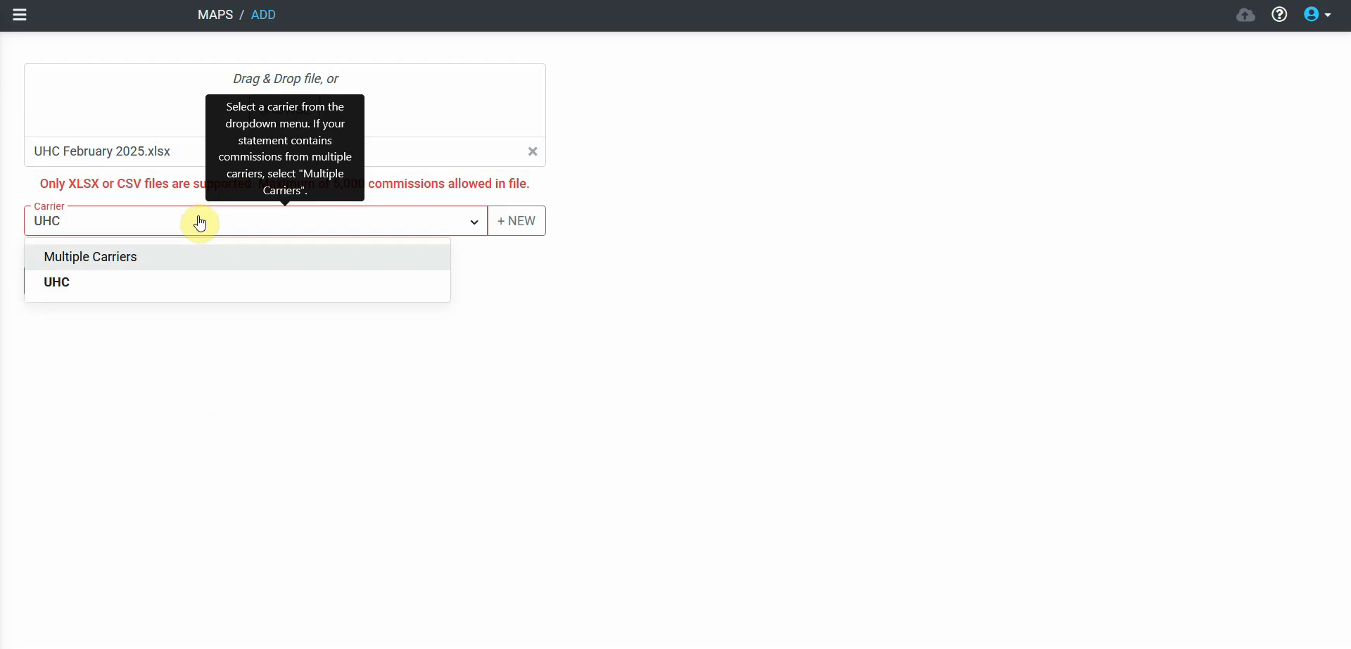
- Select UHC as the carrier for the uploaded statement and name the map UHC
left_click(55, 282)
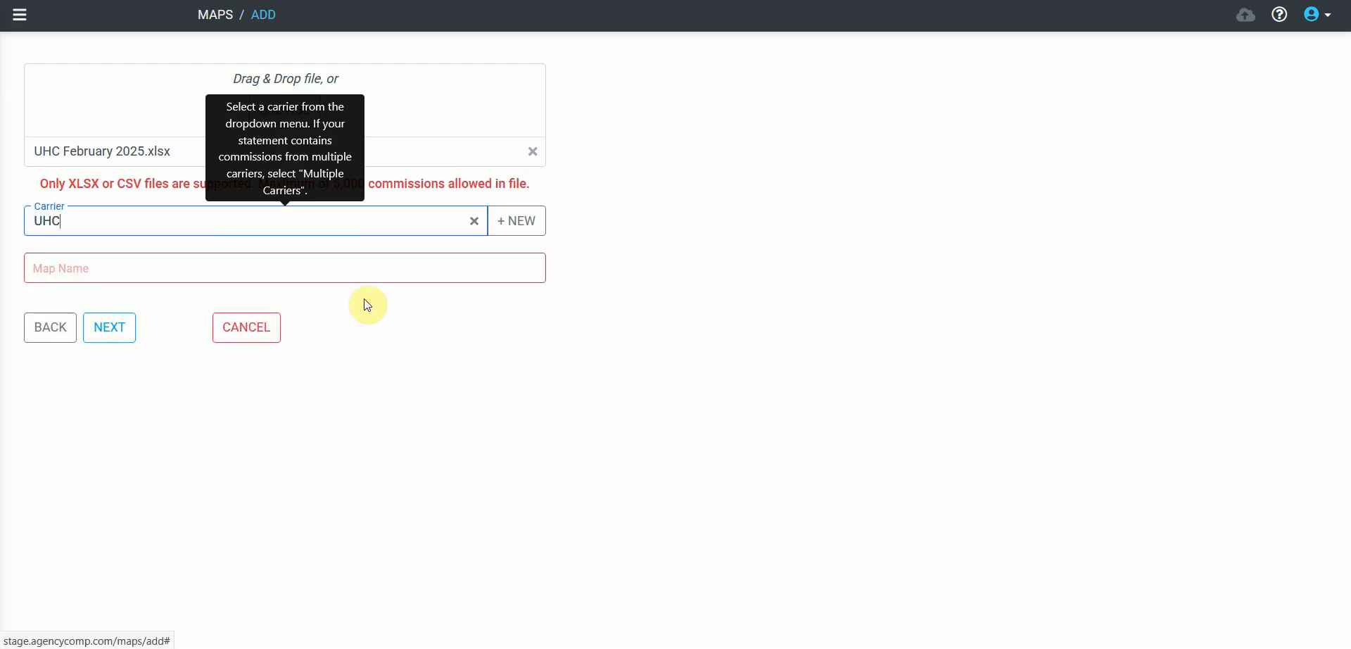
left_click(535, 276)
type("UHC")
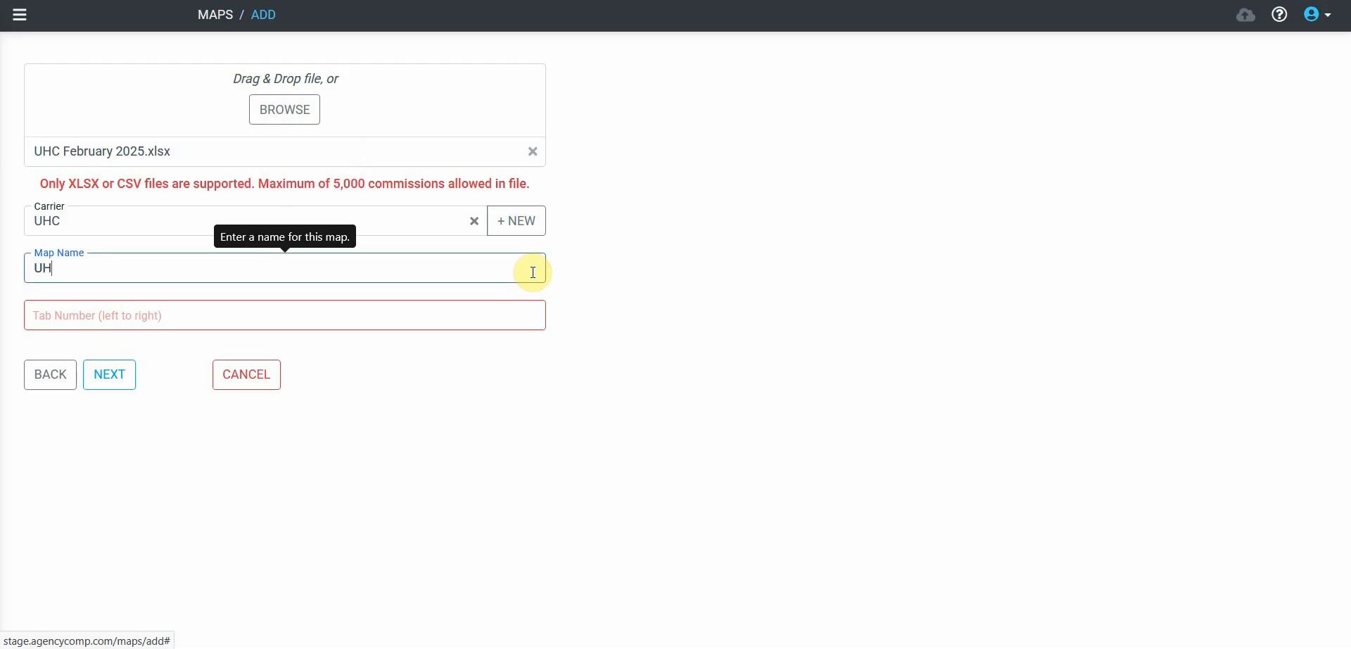
- Check which worksheet holds the commission data and set the map's tab number to 1
mouse_move(533, 314)
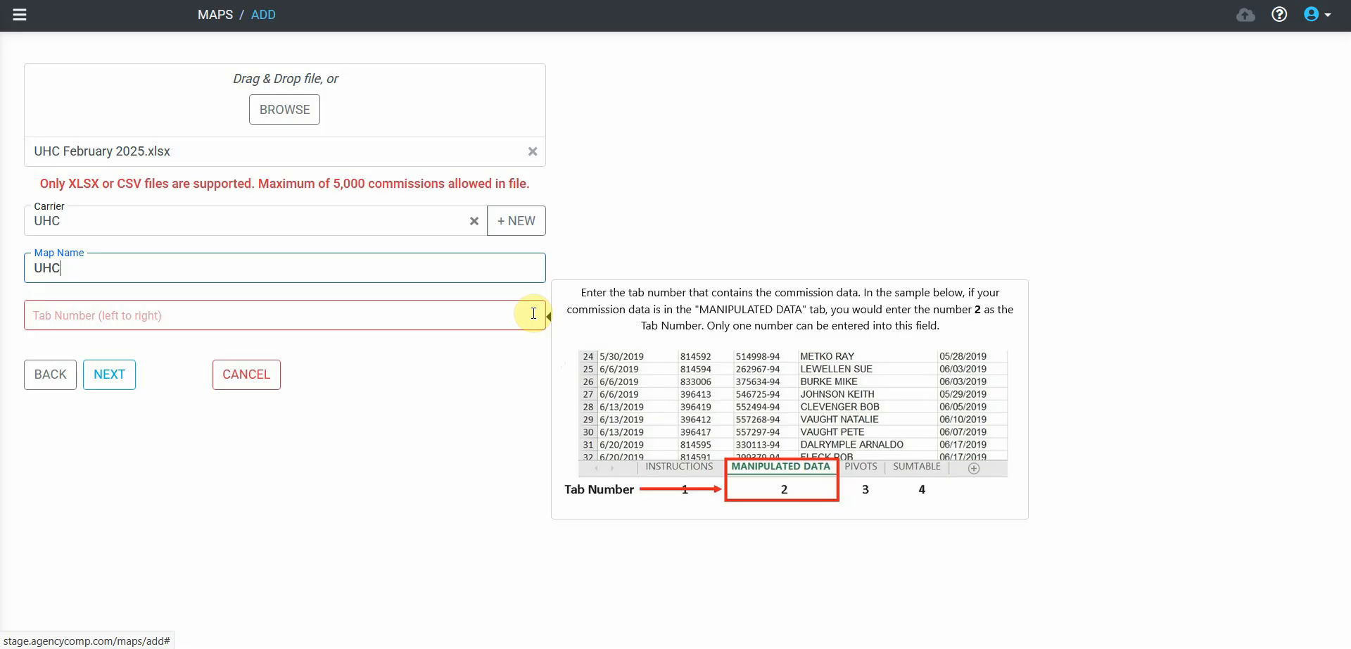
mouse_move(1350, 82)
left_mouse_down()
mouse_move(925, 0)
mouse_move(843, 0)
left_mouse_up()
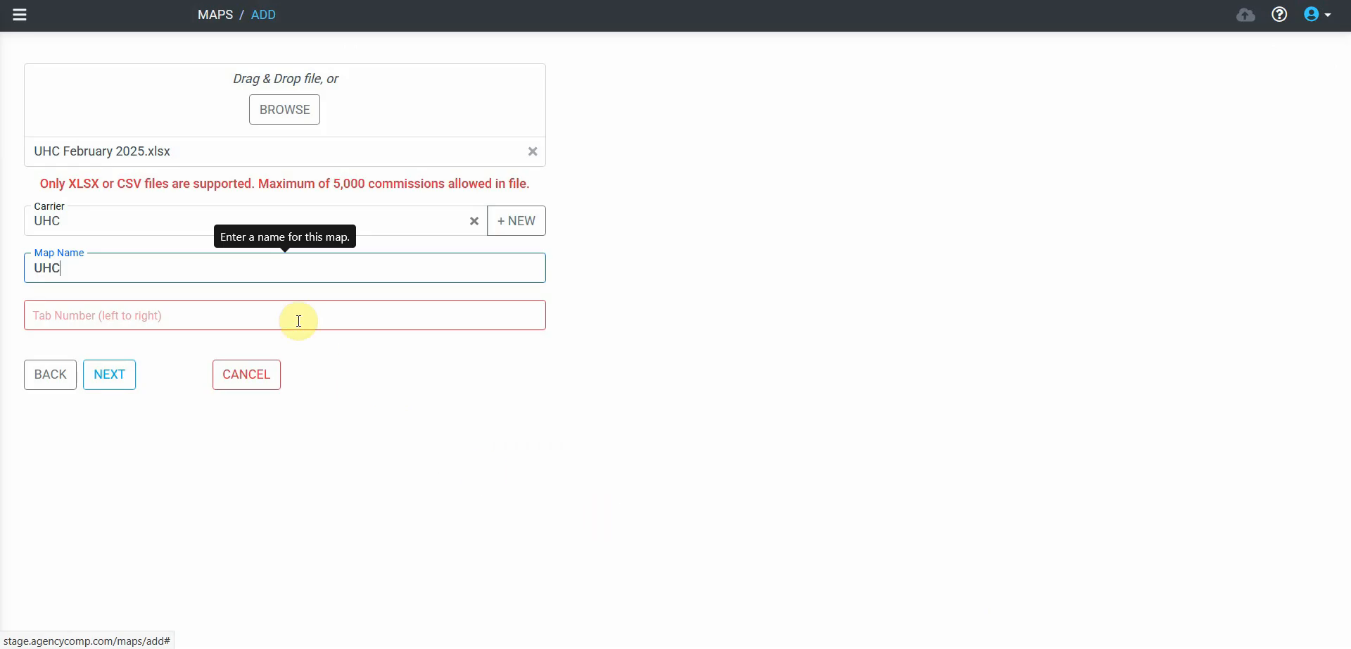
left_click(299, 321)
type("1")
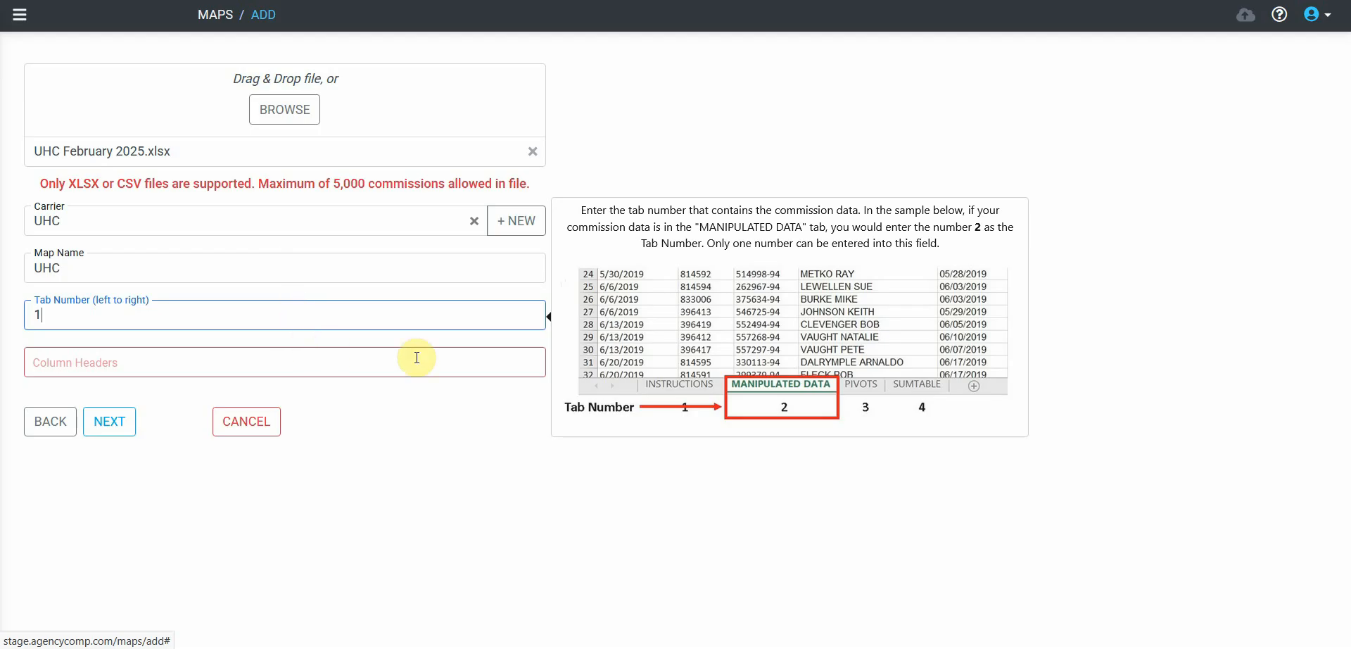
- Set the column headers row to 1 and the first row of commission data to 2, and continue to the auto-update settings
left_click(509, 362)
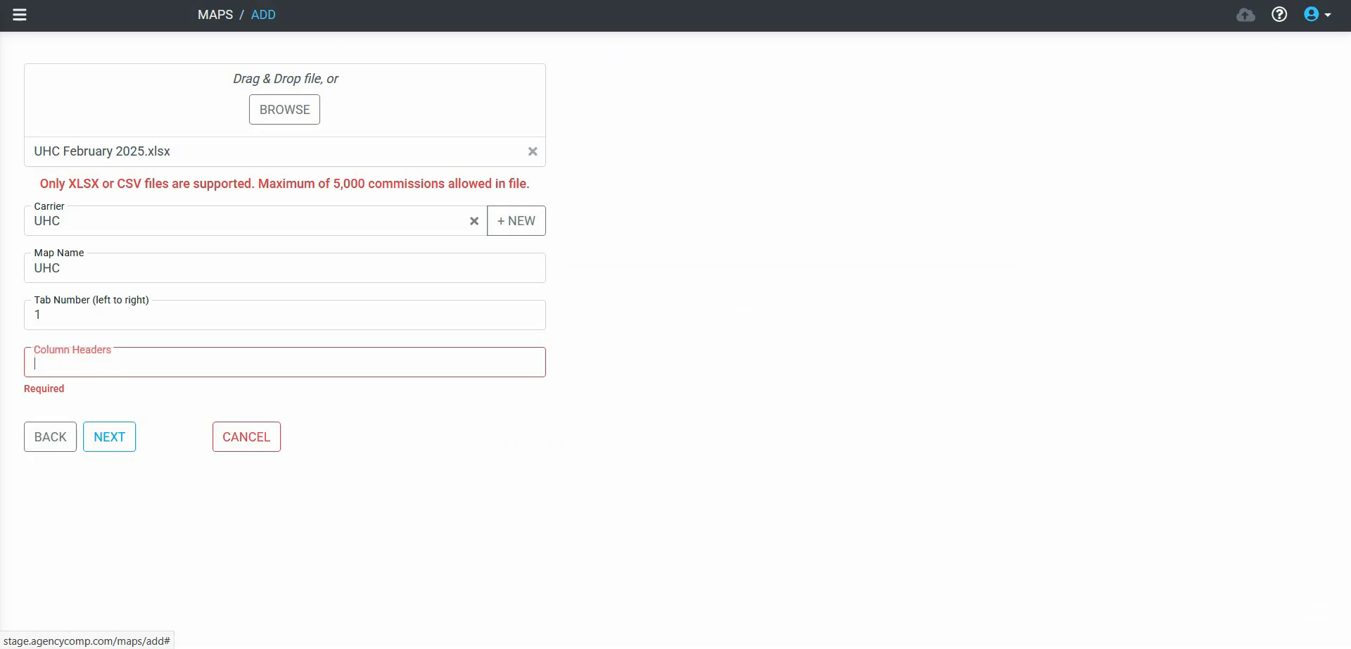
type("1")
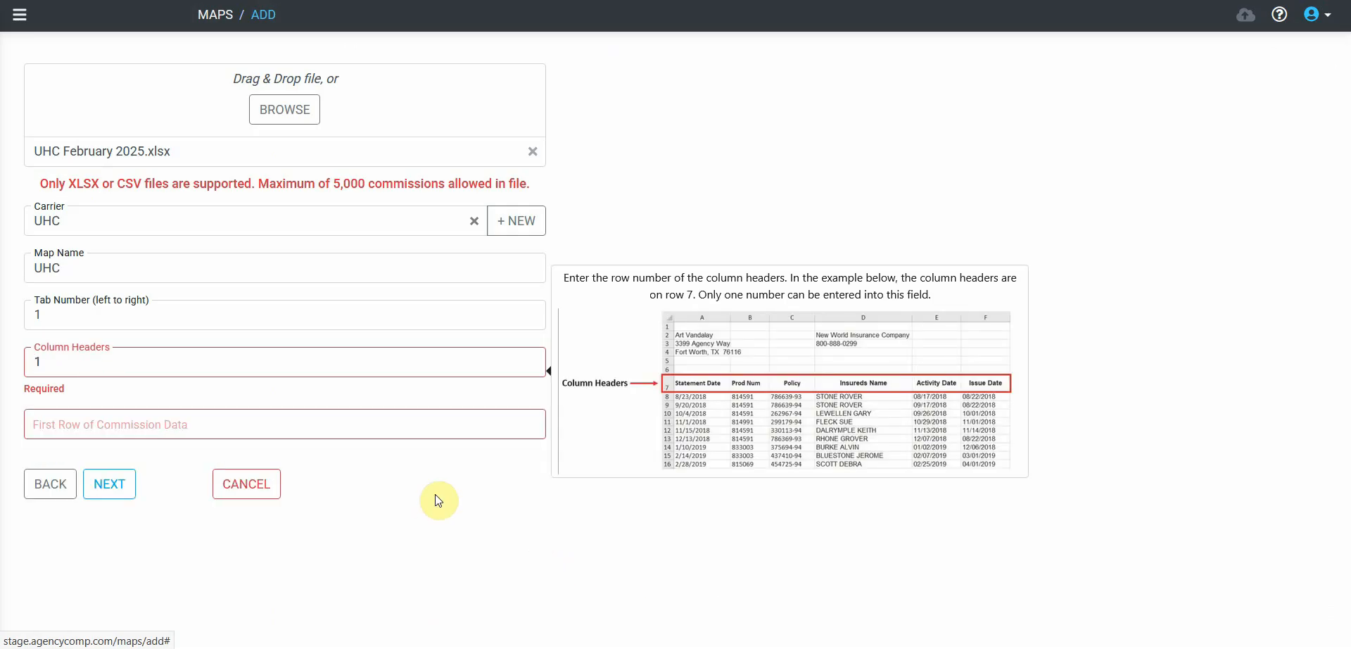
left_click(455, 431)
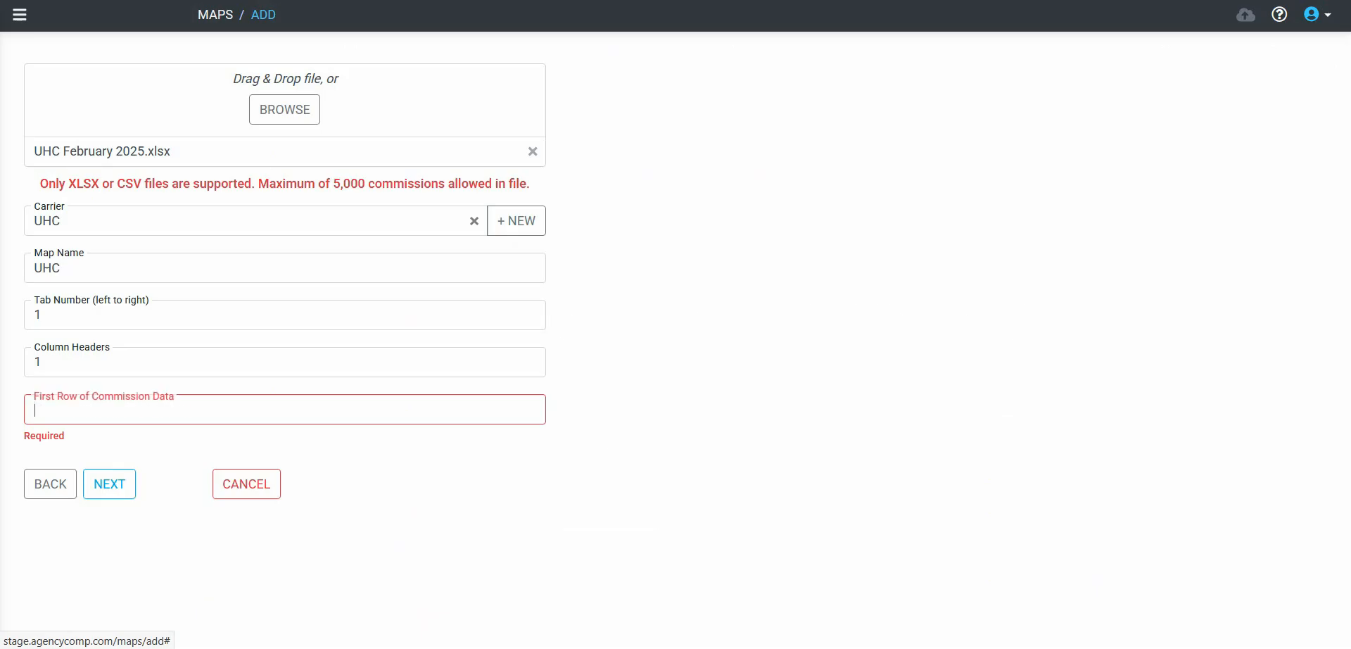
type("2")
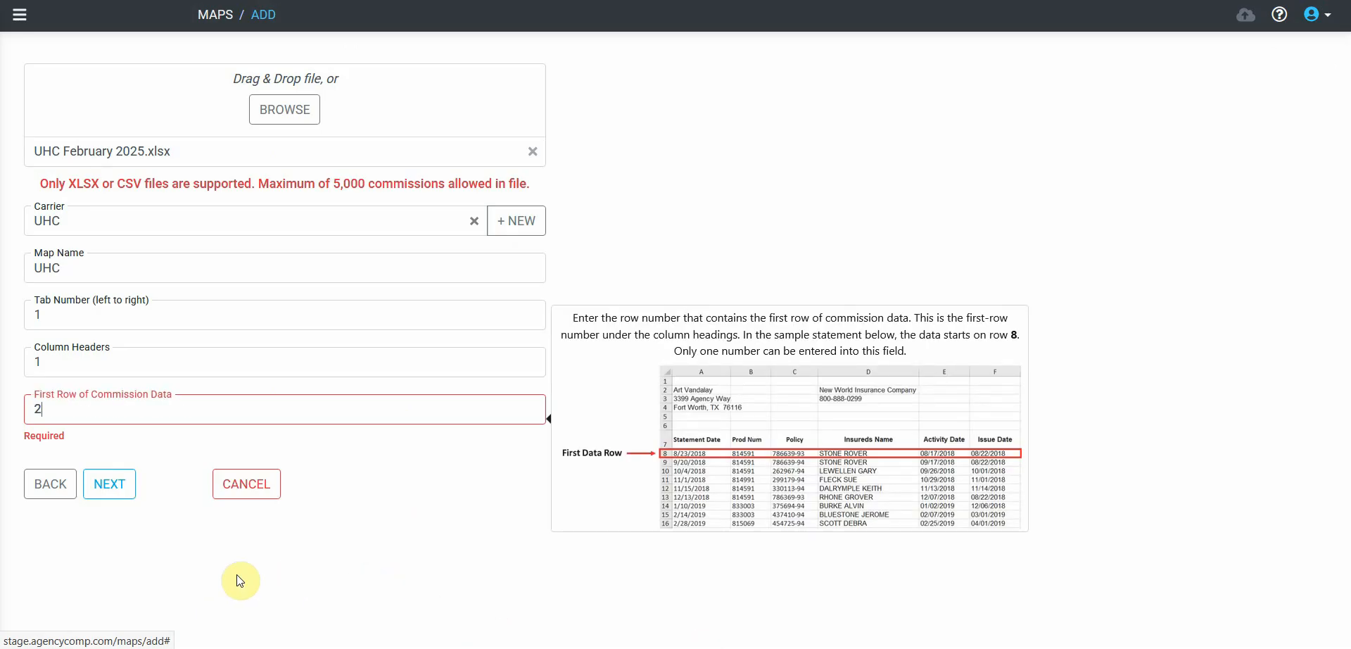
left_click(119, 494)
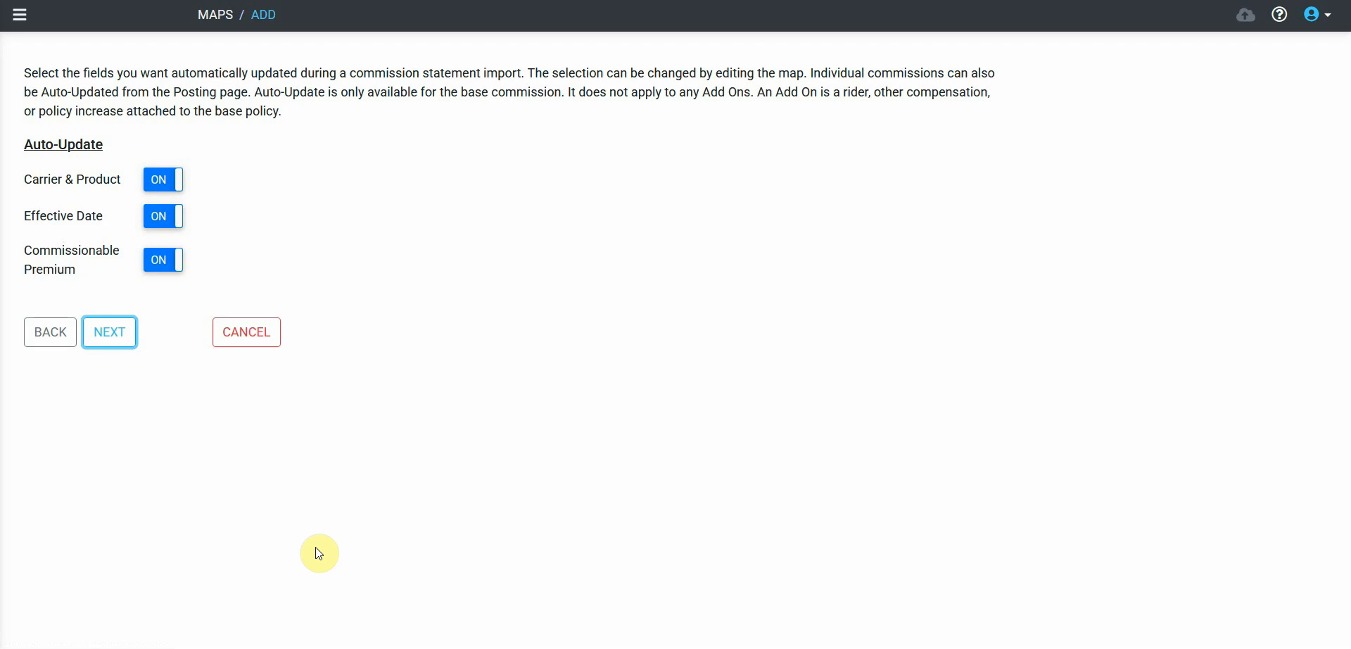
- Accept the auto-update settings, and map Policy Number to Policy Number, Paid Date to Statement Date, and Commission Paid #1 to Commission
left_click(112, 332)
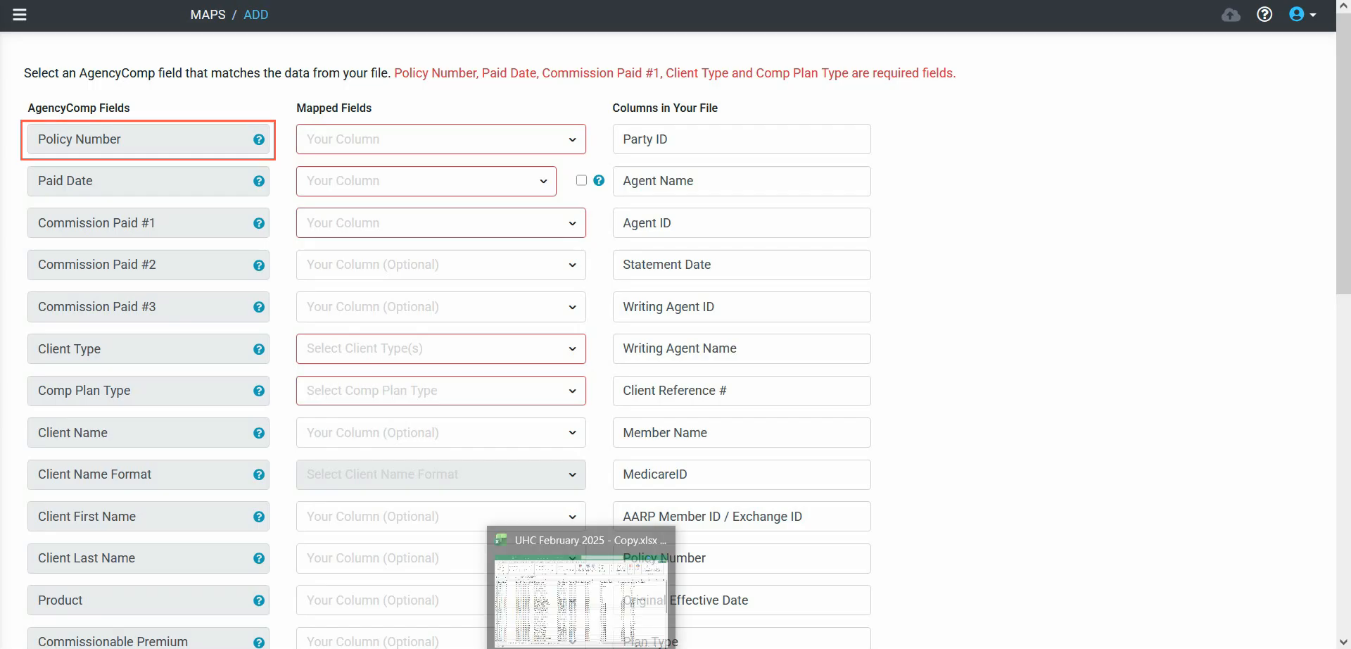
left_click_drag(814, 557, 500, 147)
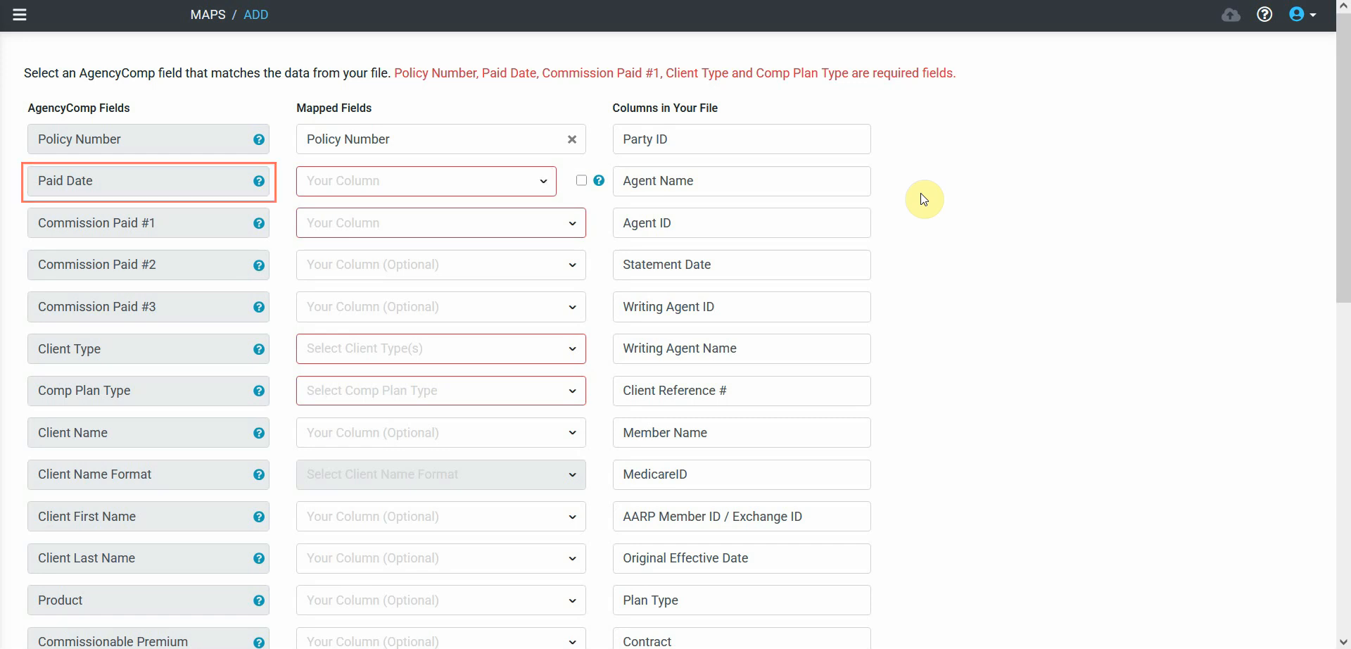
left_click_drag(792, 263, 512, 178)
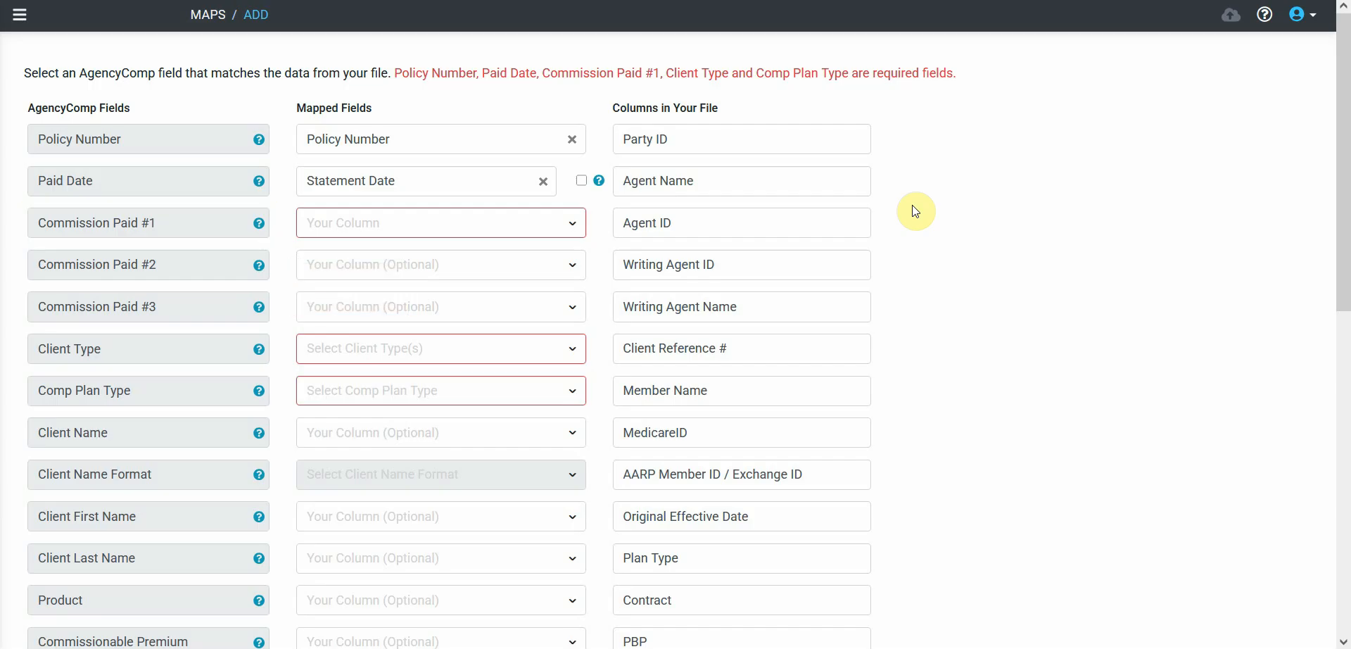
left_click(550, 221)
scroll(462, 305, "down", 5)
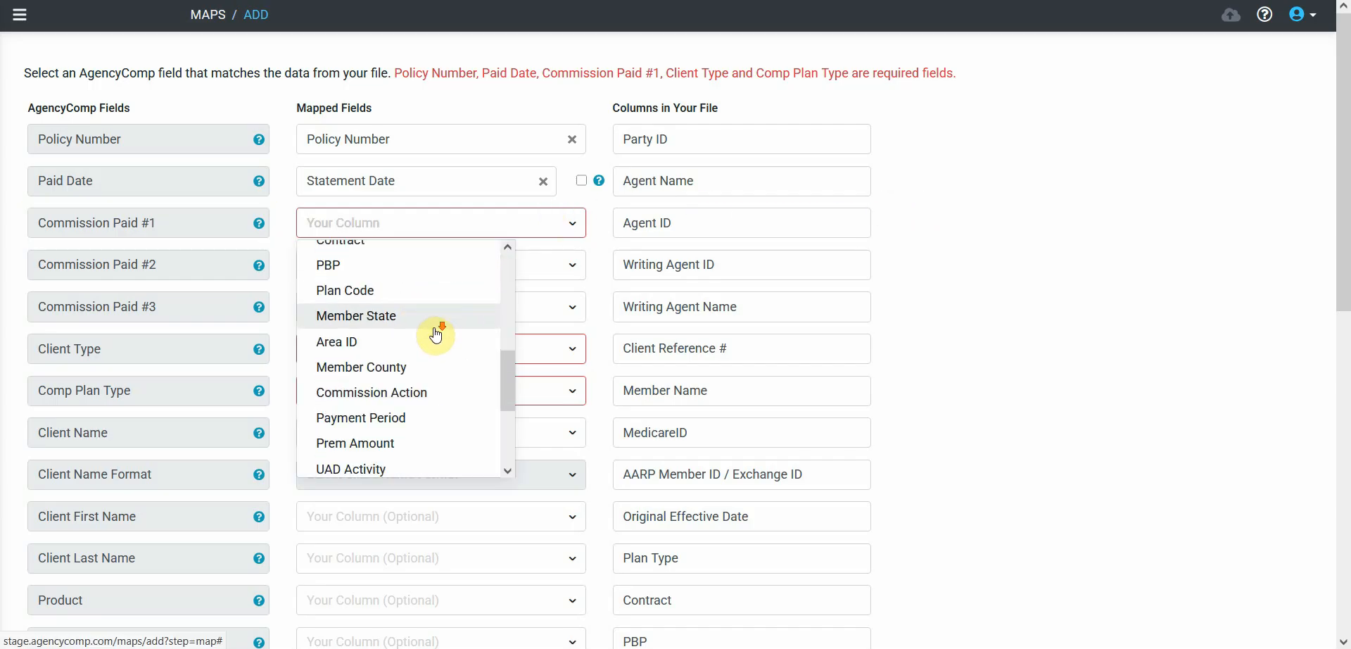
left_click(392, 423)
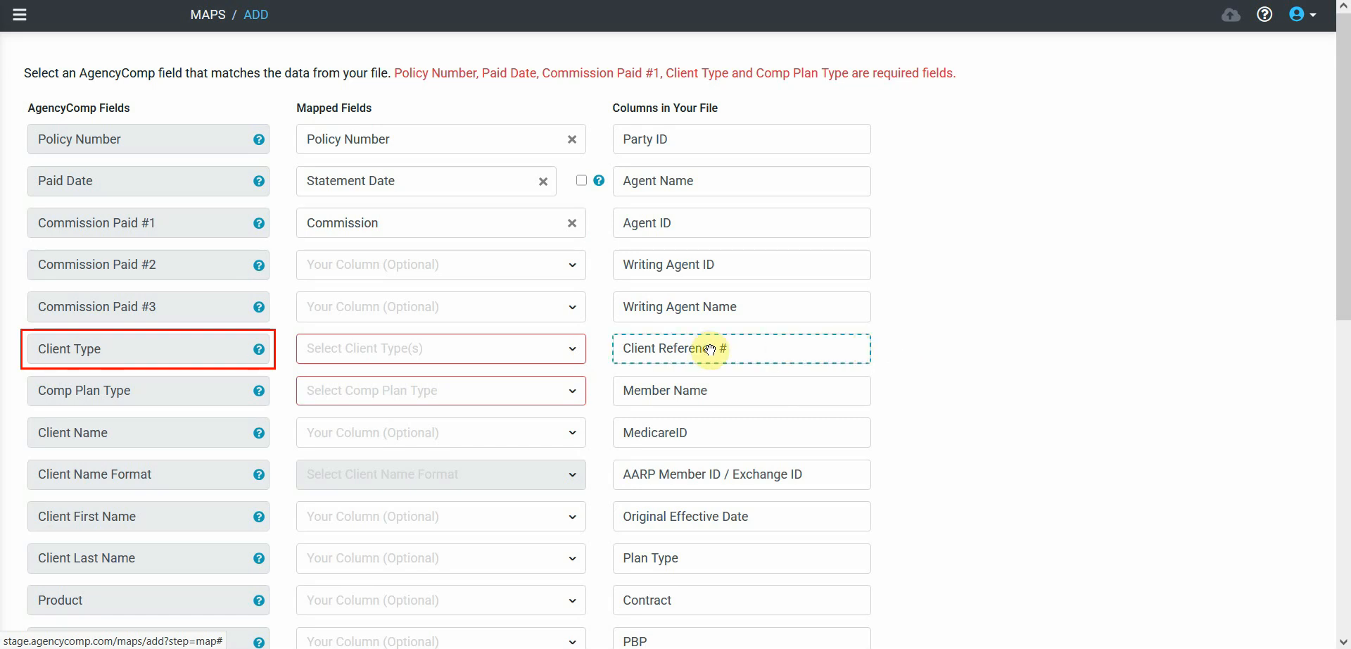
- Set the Client Type to Individual and the Comp Plan Type to both Pct of Premium and MA-PDP
left_click(525, 350)
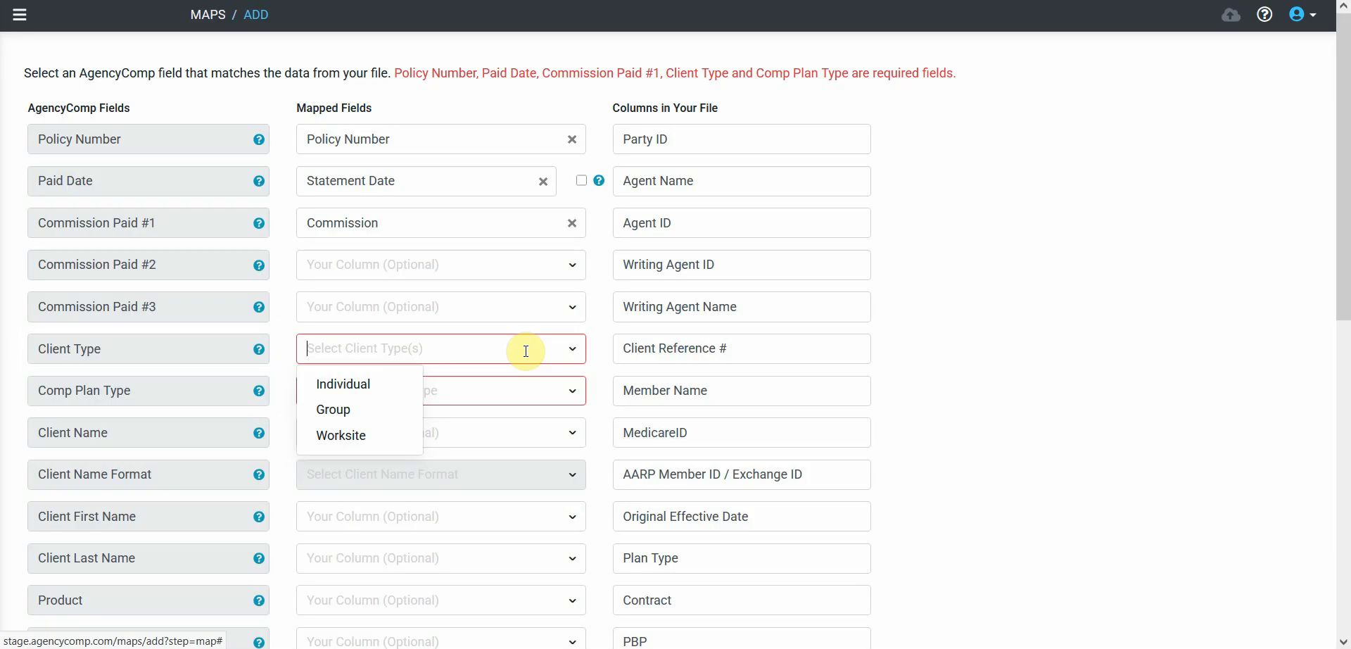
left_click(349, 386)
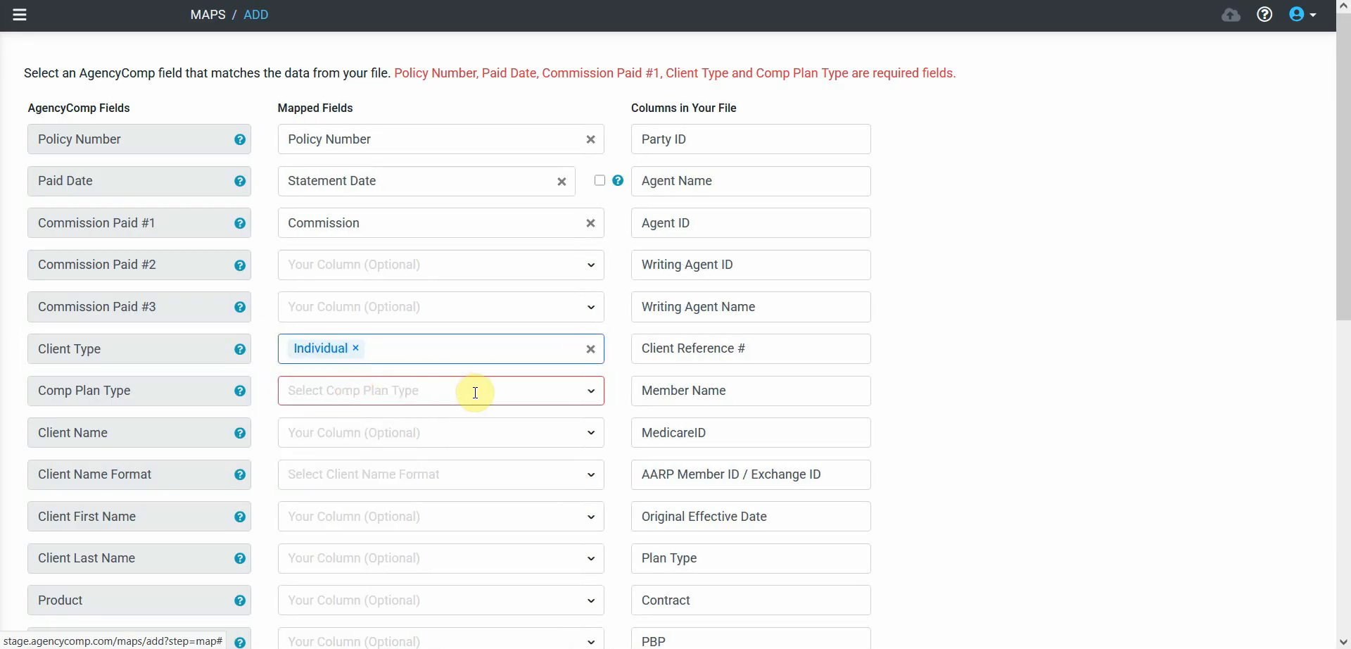
left_click(583, 395)
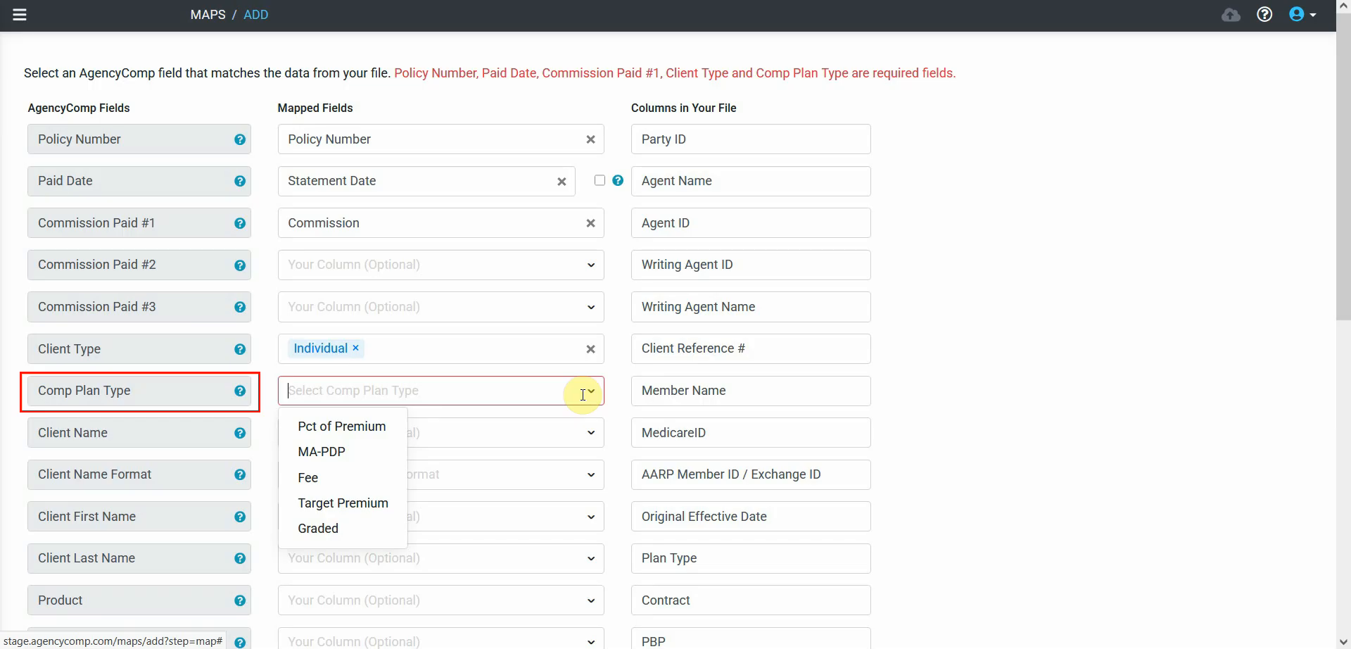
left_click(361, 426)
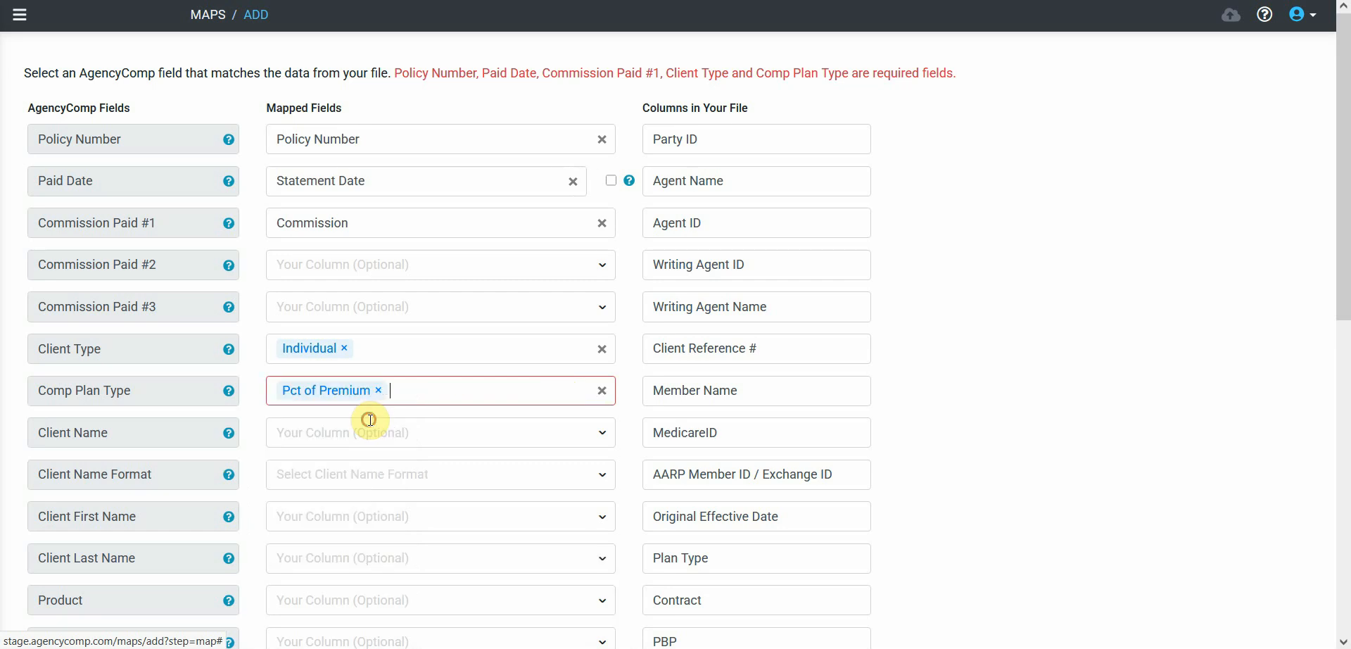
left_click(353, 433)
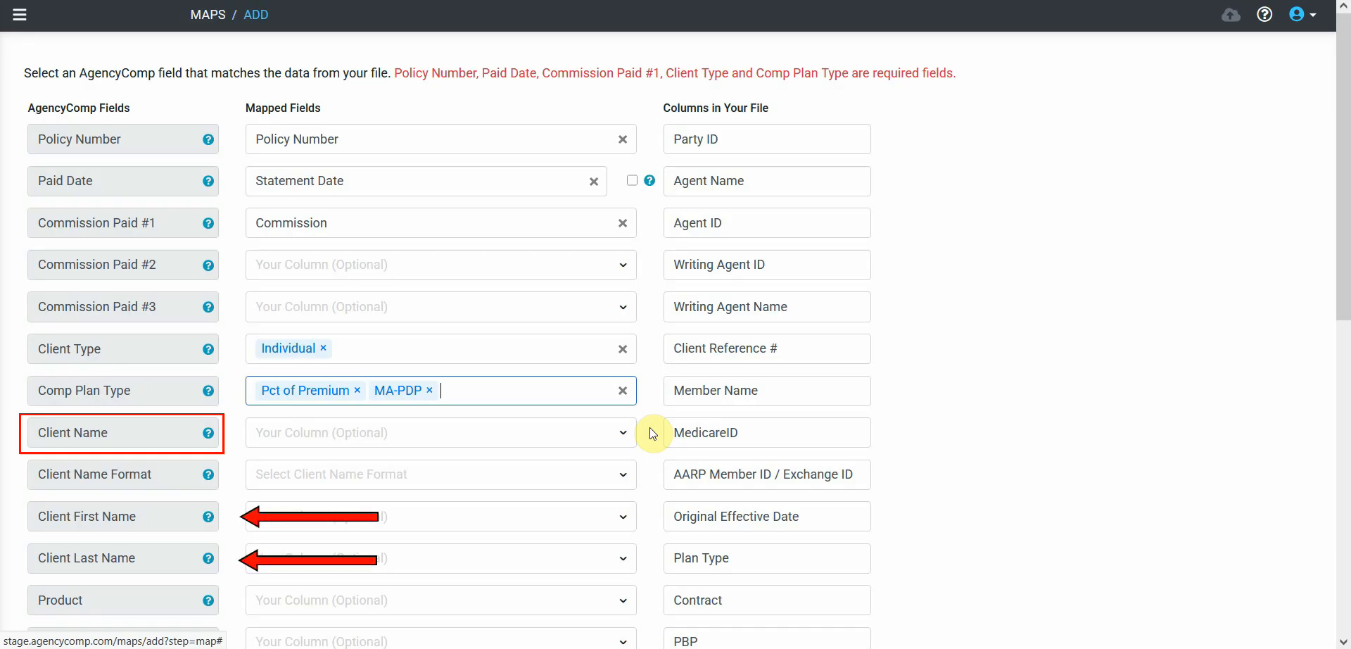
- Map Client Name to the Member Name column and set its name format to Last, First Middle Initial
left_click_drag(694, 395, 532, 422)
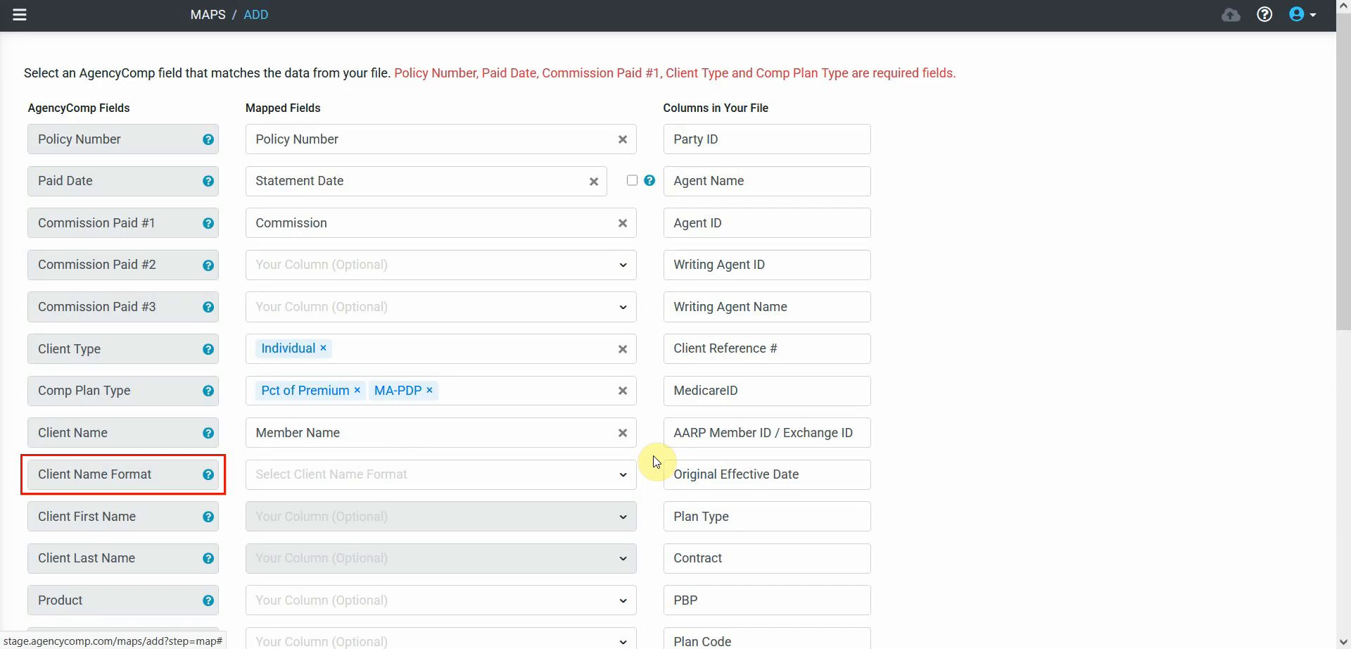
left_click(602, 475)
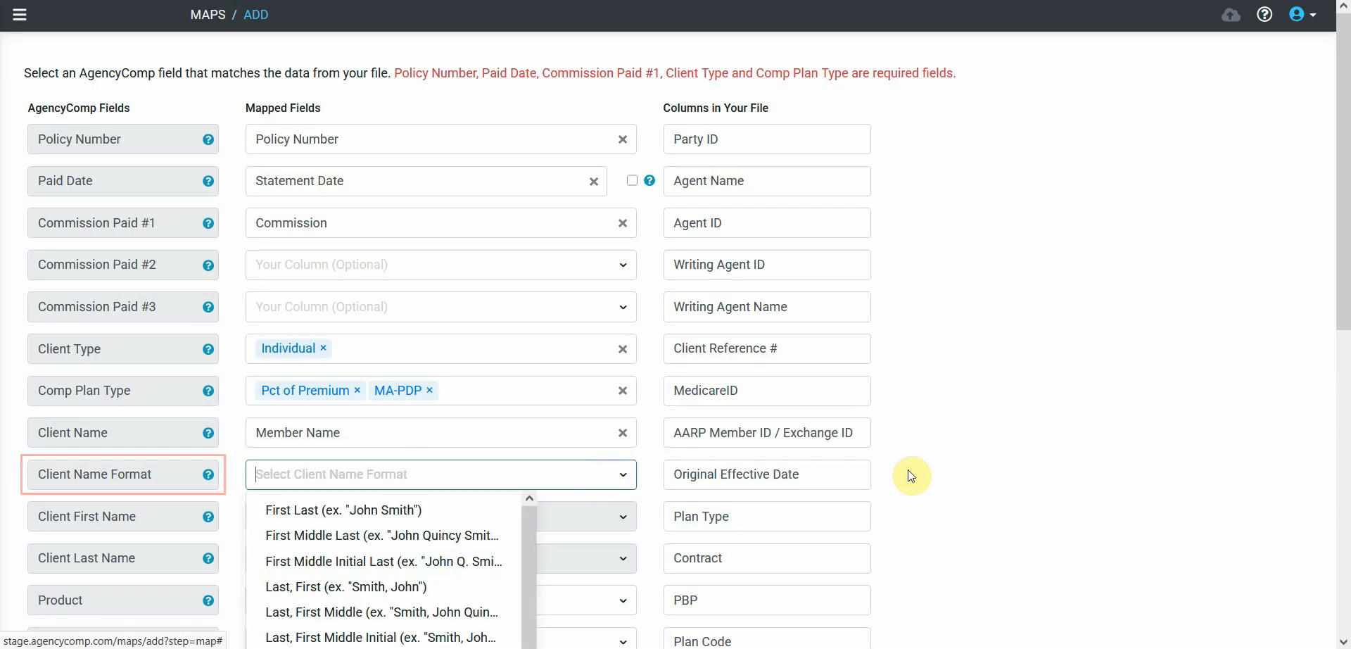
scroll(911, 467, "down", 3)
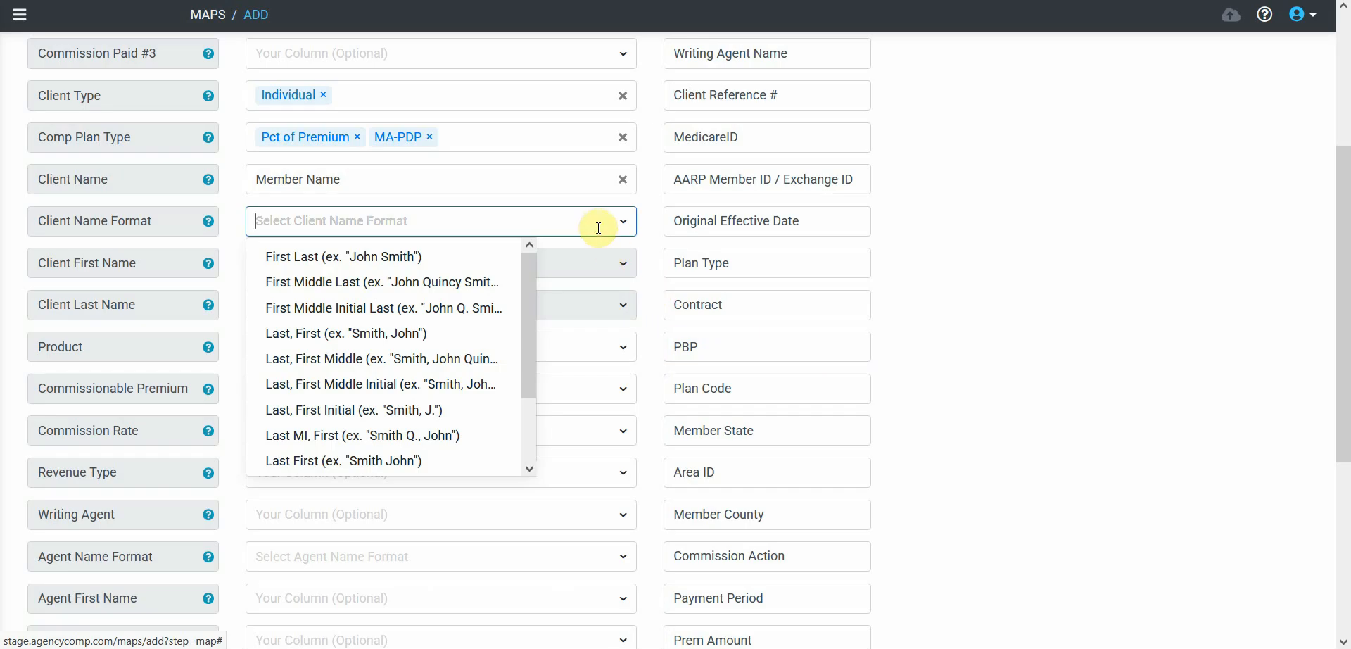
left_click(413, 384)
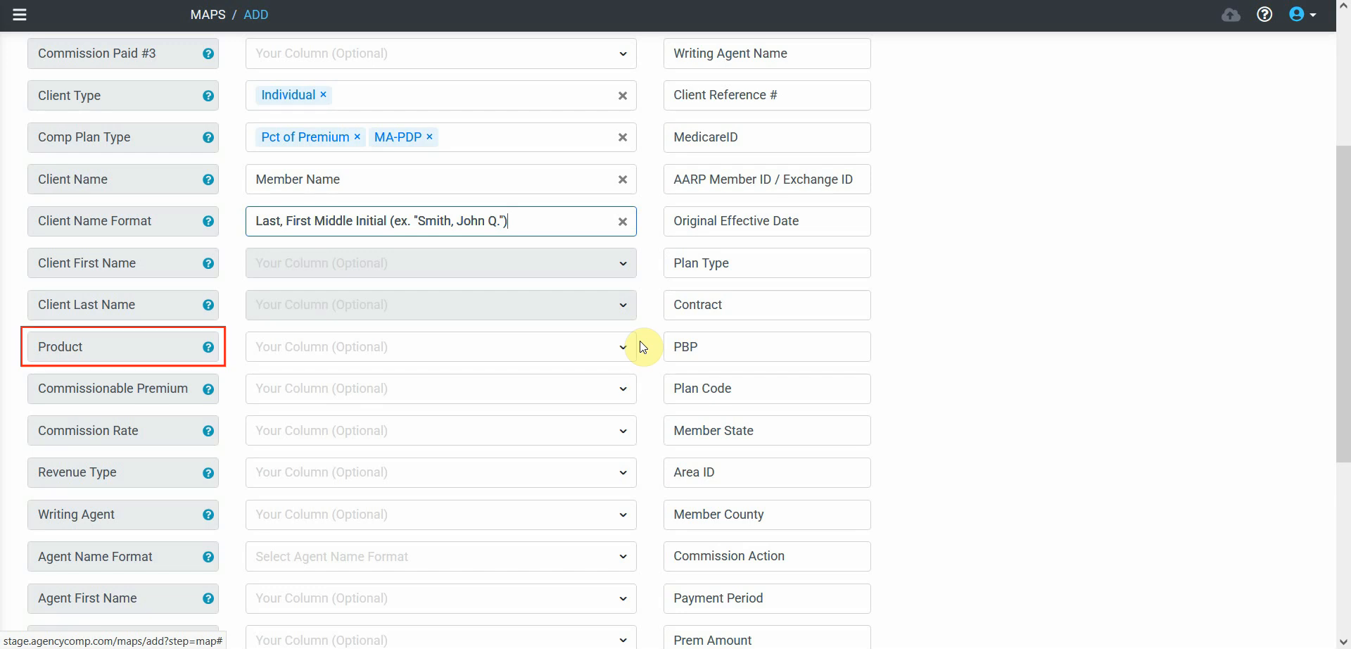
- Map Product to Plan Type, Commissionable Premium to Prem Amount, and Revenue Type to Commission Action
left_click_drag(687, 263, 647, 352)
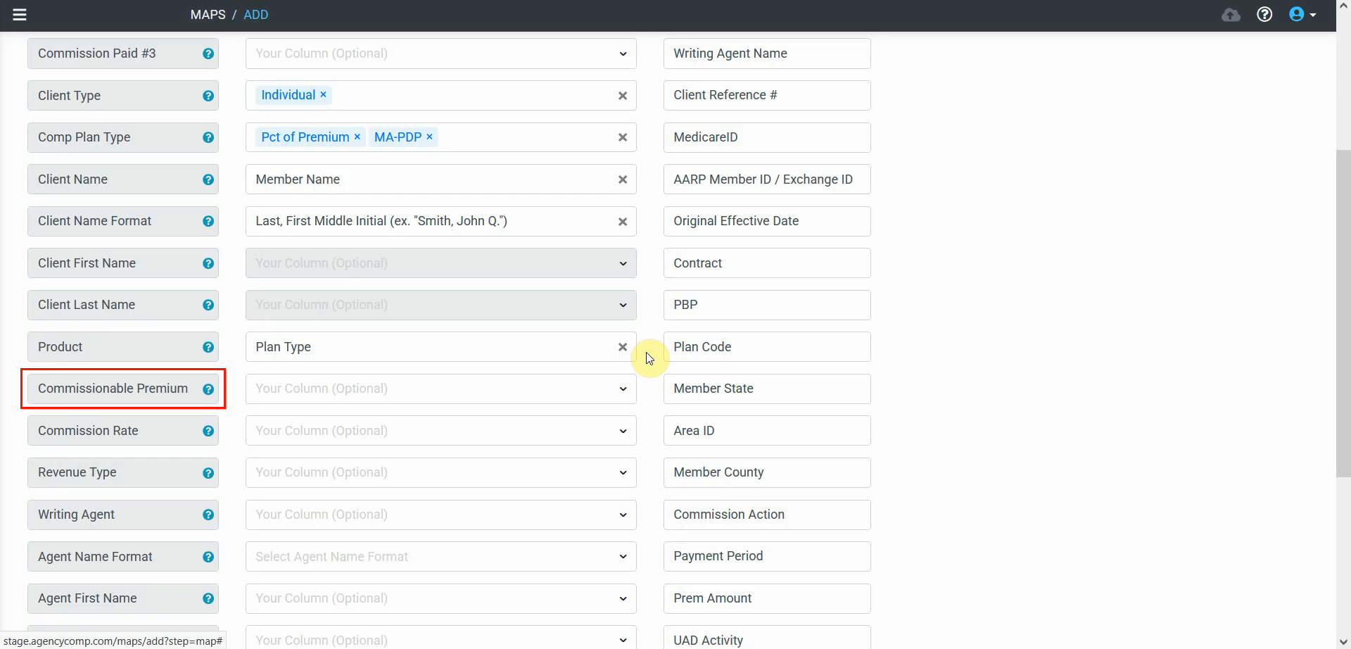
left_click_drag(693, 600, 622, 395)
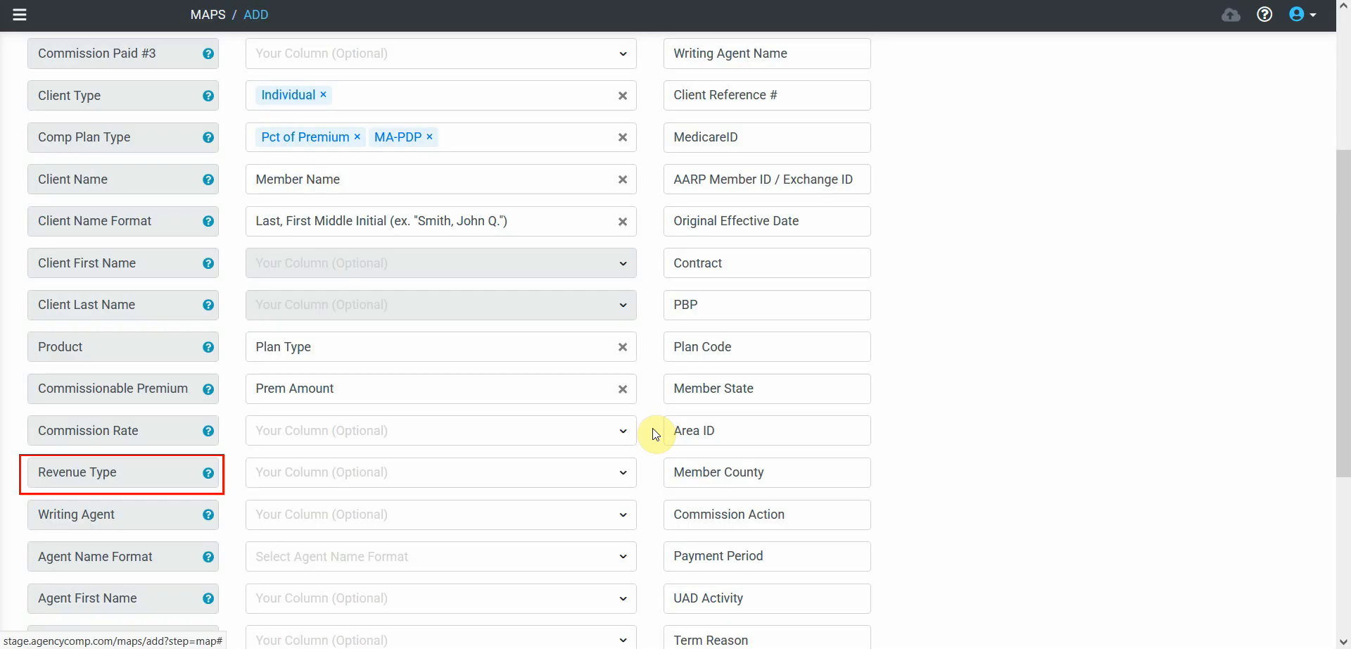
left_click_drag(682, 512, 549, 480)
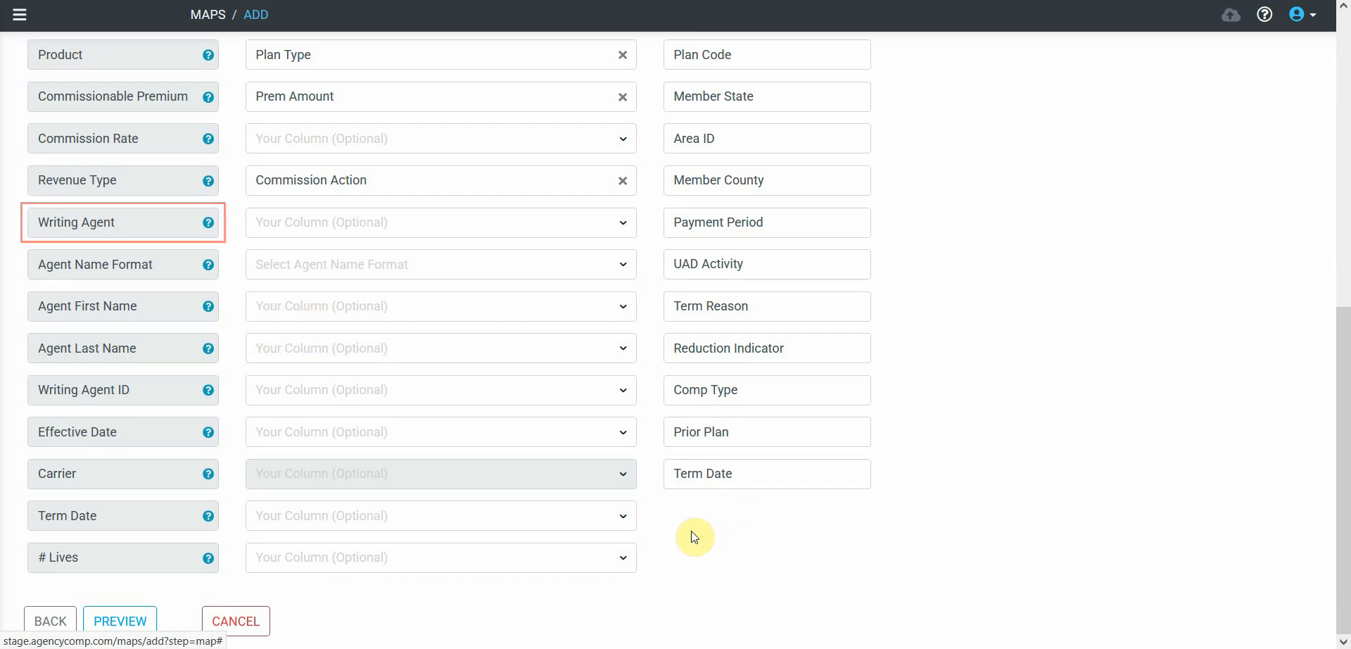
- Map Writing Agent to Agent Name with the Last, First name format, and Writing Agent ID to Agent ID
left_click(445, 225)
left_click(364, 276)
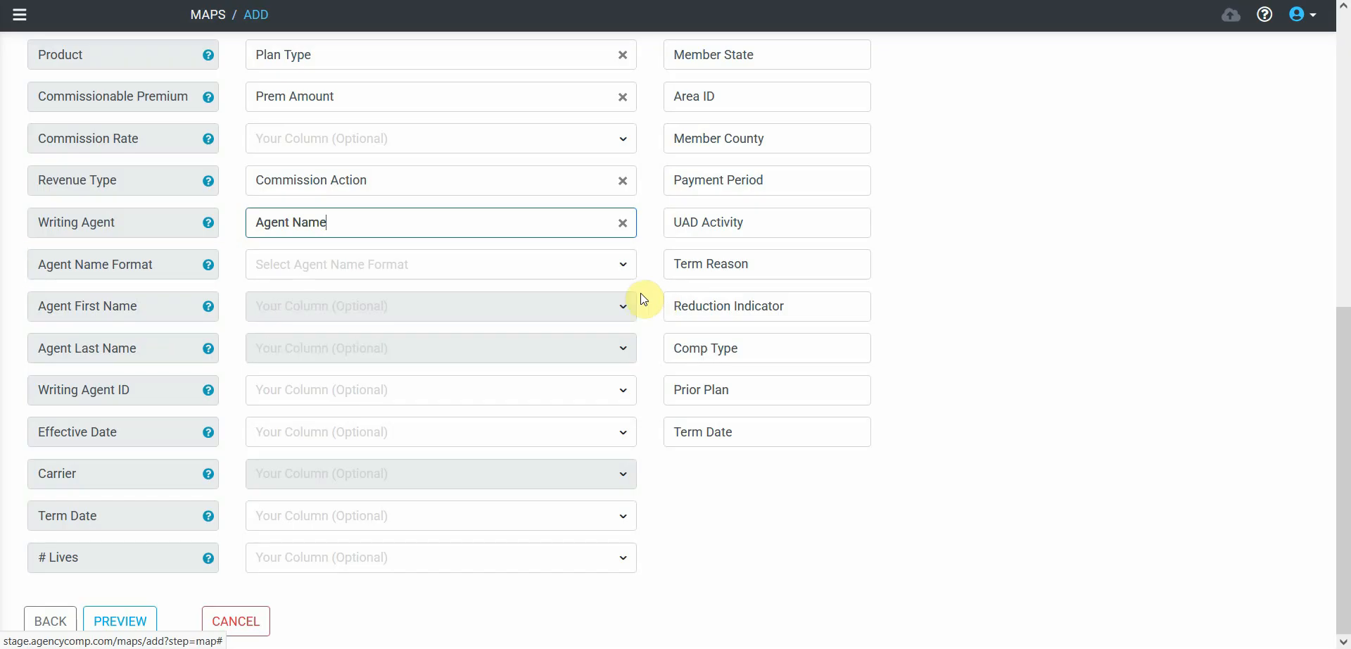
left_click(528, 264)
left_click(423, 373)
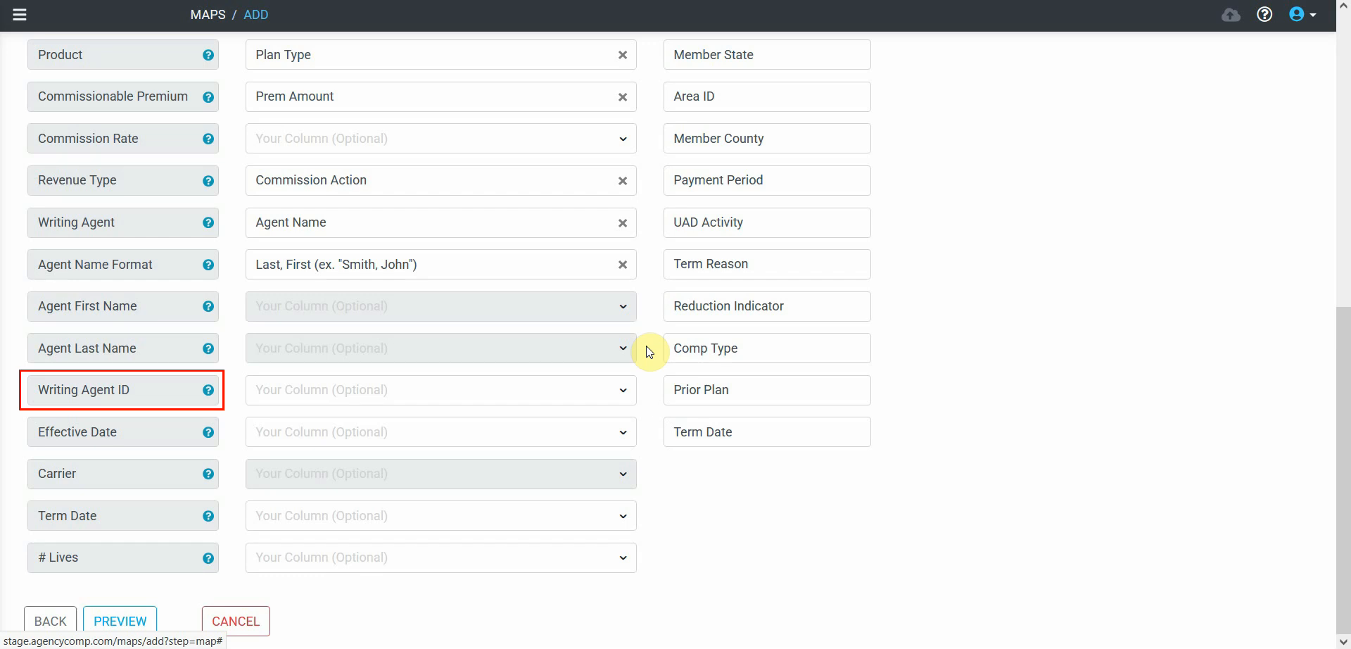
left_click(566, 389)
left_click(331, 452)
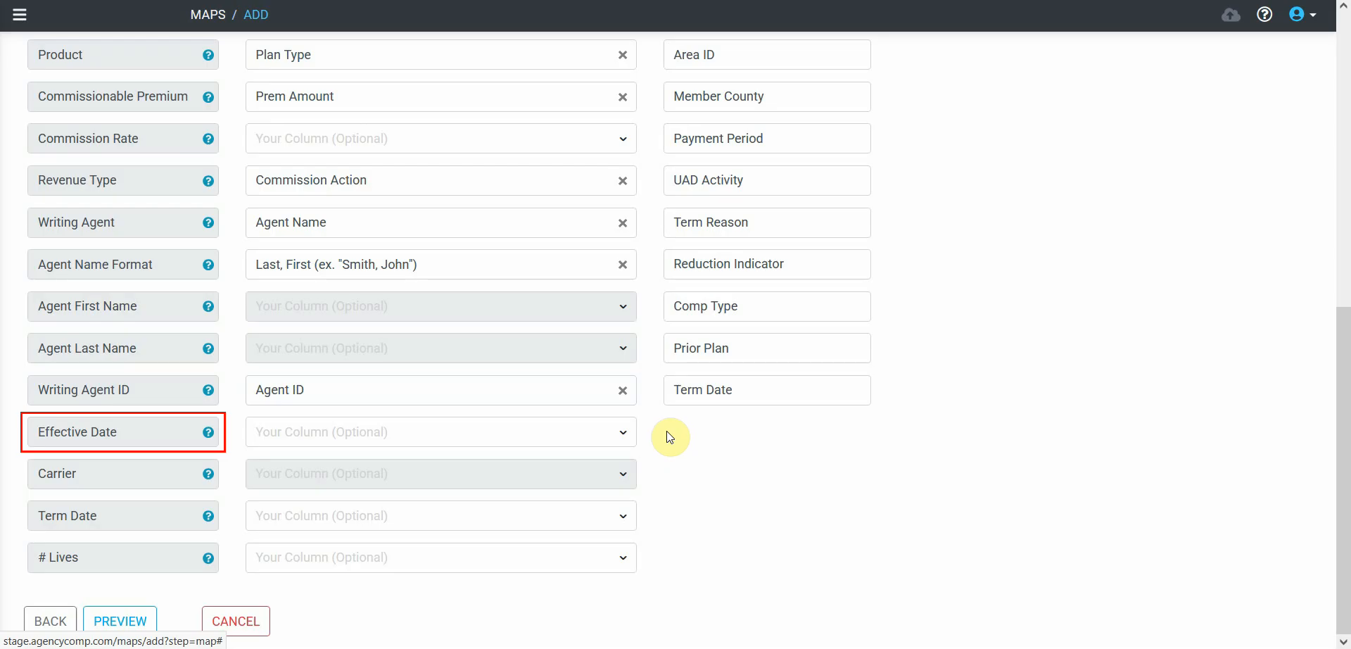
- Map Effective Date to the Original Effective Date column and Term Date to the Term Date column
left_click(558, 431)
type("orig")
left_click(403, 470)
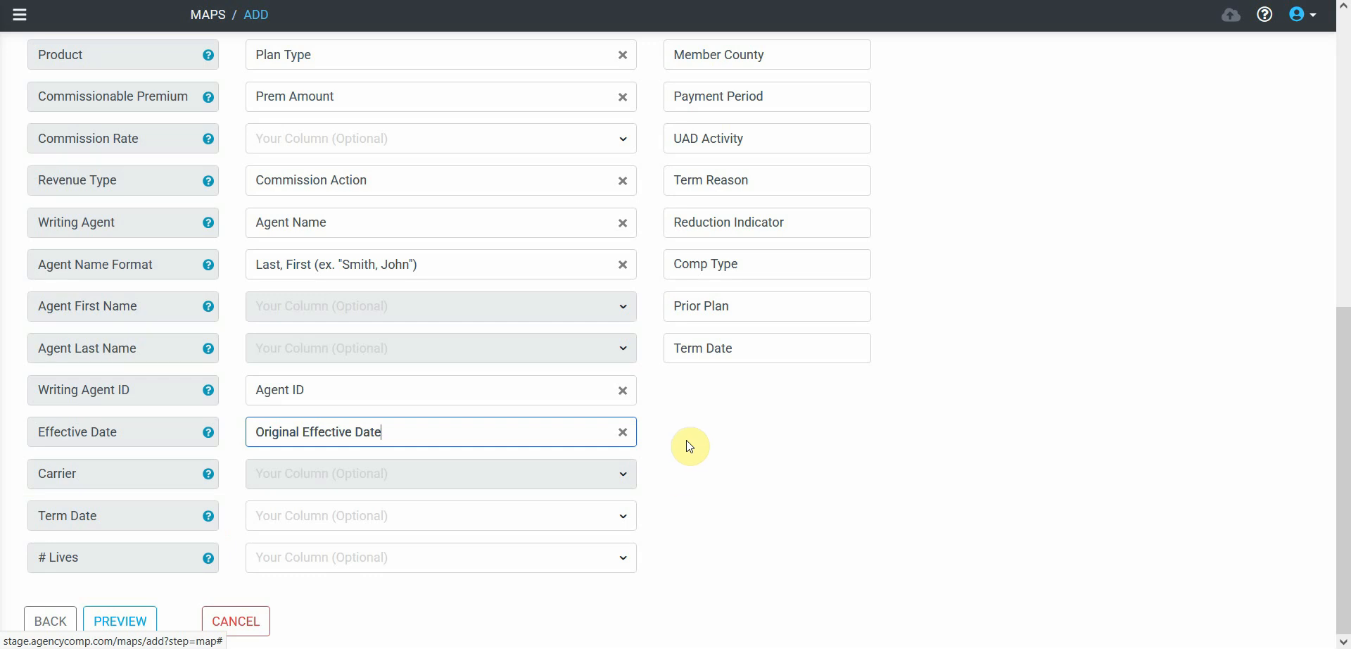
mouse_move(722, 348)
left_mouse_down()
mouse_move(508, 497)
mouse_move(510, 512)
left_mouse_up()
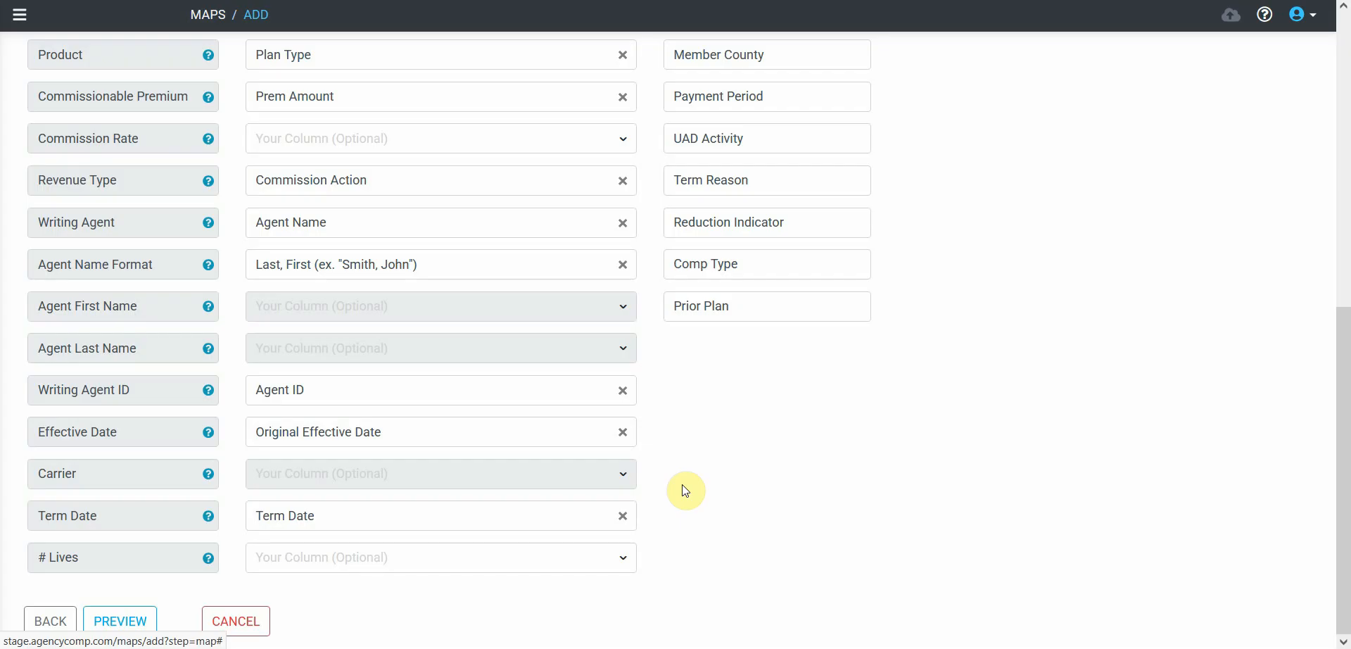
- Preview the mapped fields, save the map with the return option, and confirm the save
left_click(144, 621)
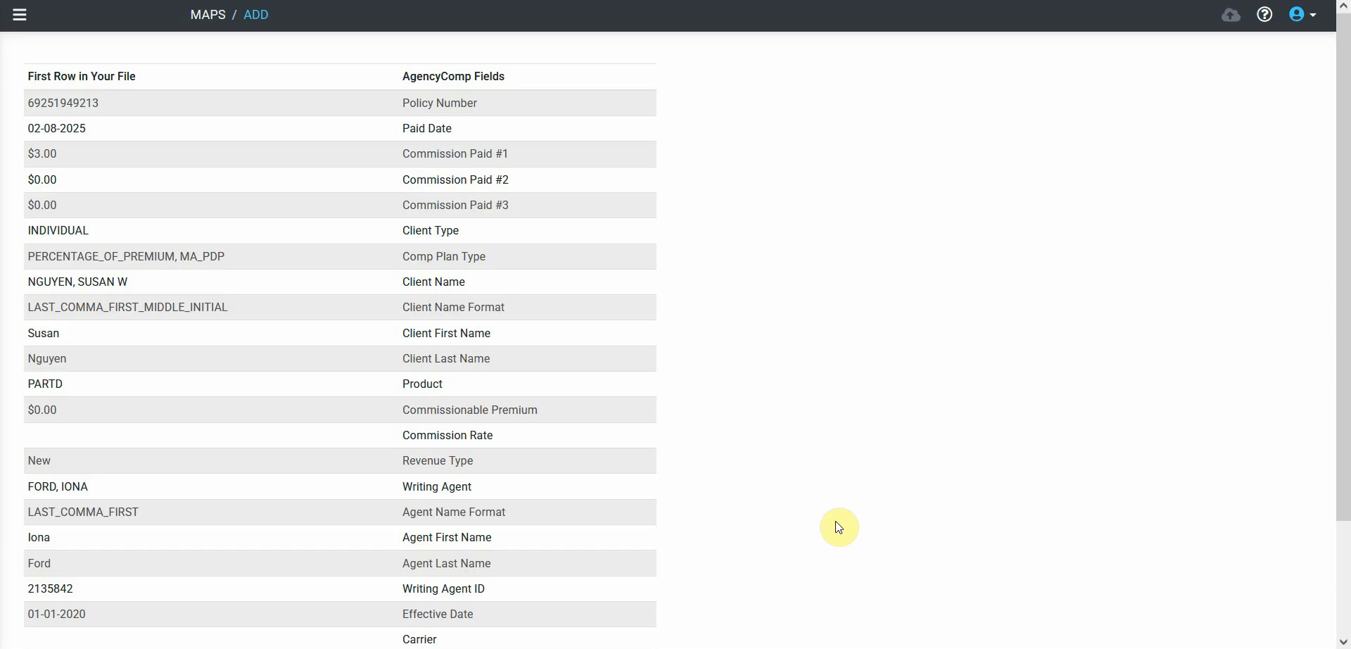
scroll(837, 521, "down", 2)
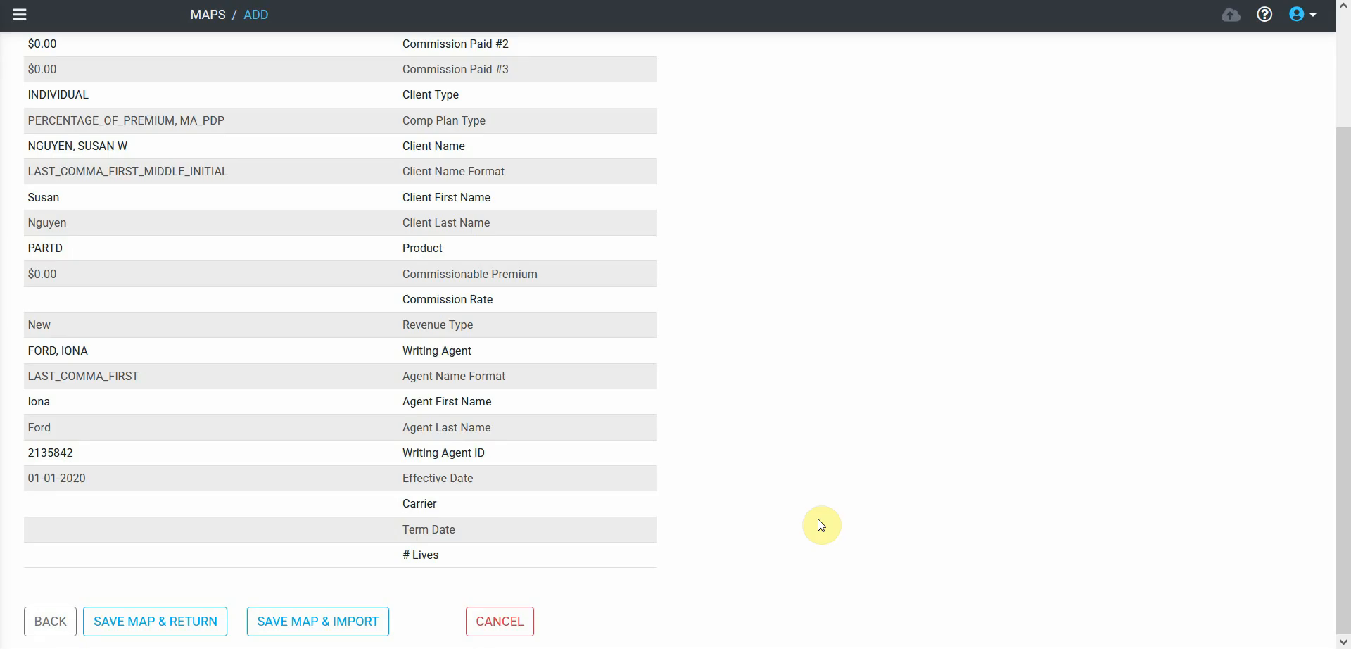
left_click(181, 623)
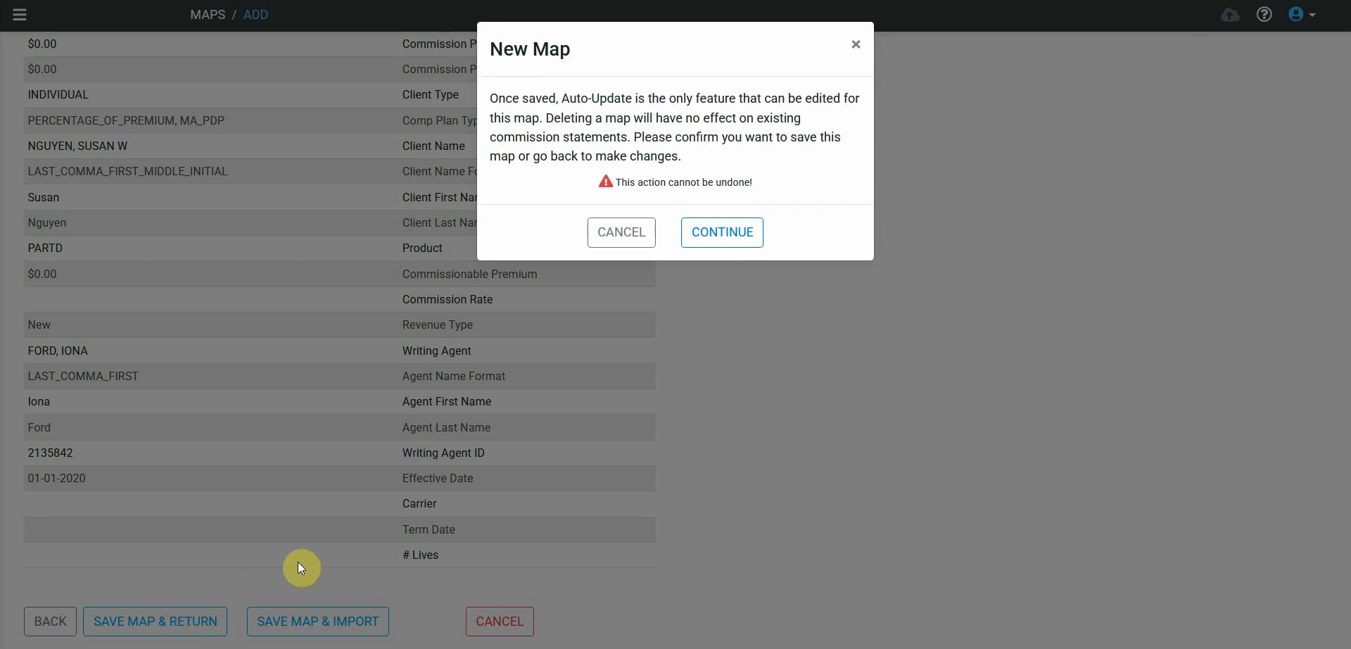
left_click(716, 244)
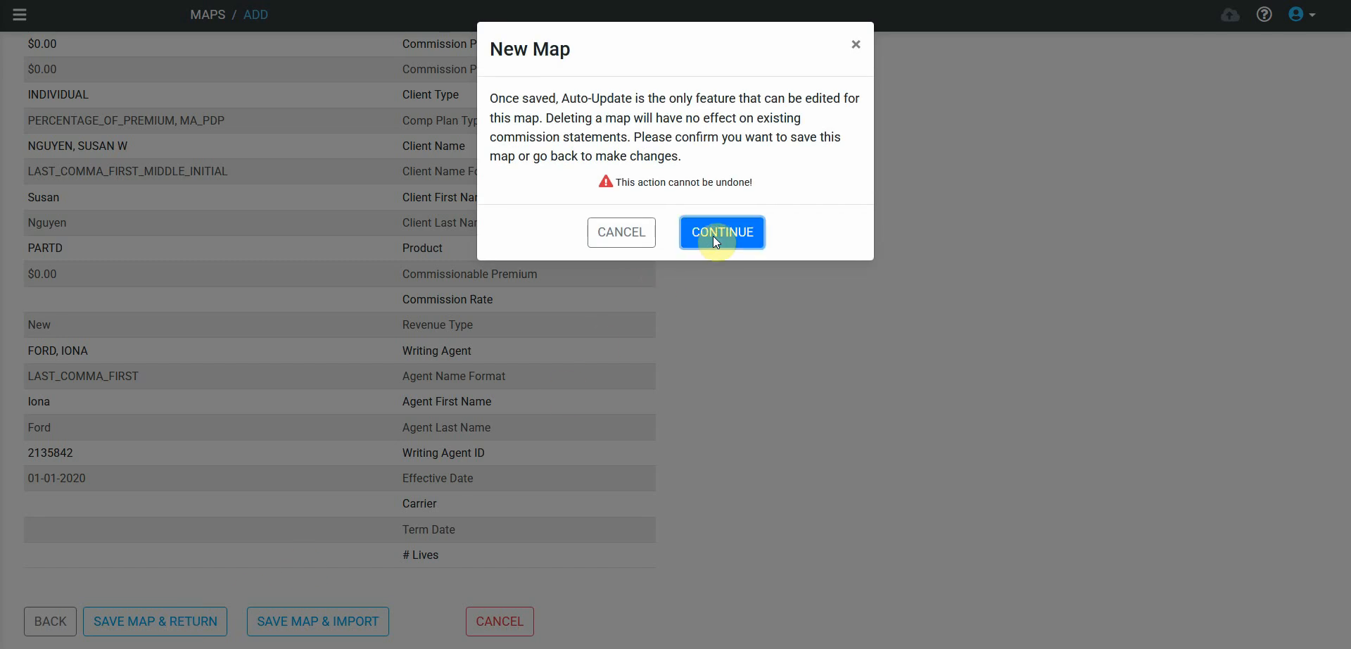